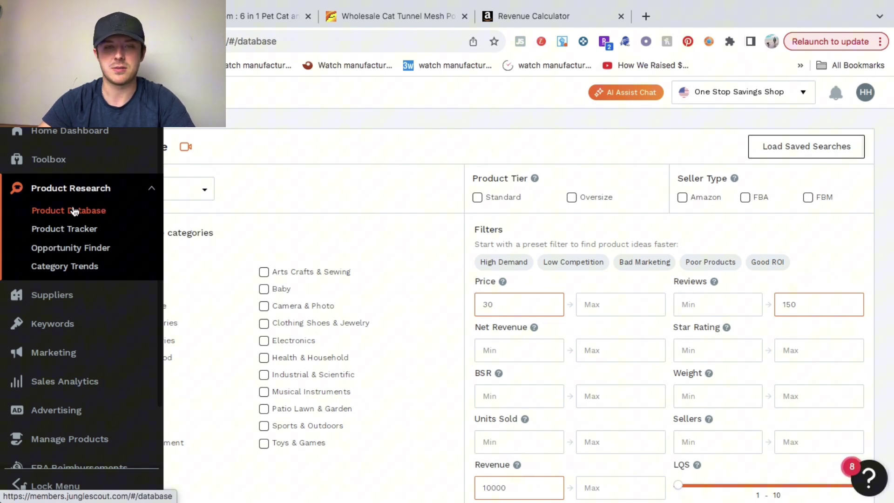
Open the Product Database with Pet Supplies, price 30+, reviews up to 150, revenue 10000+.
{"action": "left_click", "coordinate": [75, 211]}
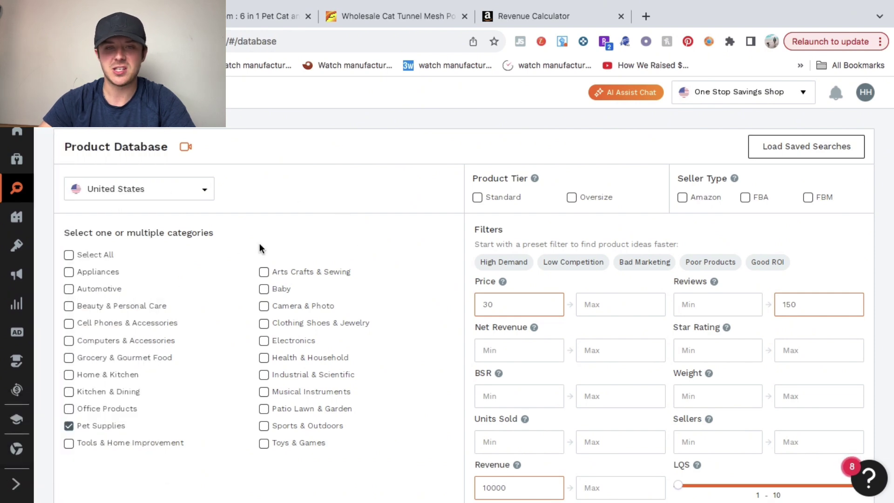
{"action": "scroll", "coordinate": [260, 249], "scroll_direction": "down", "scroll_amount": 2}
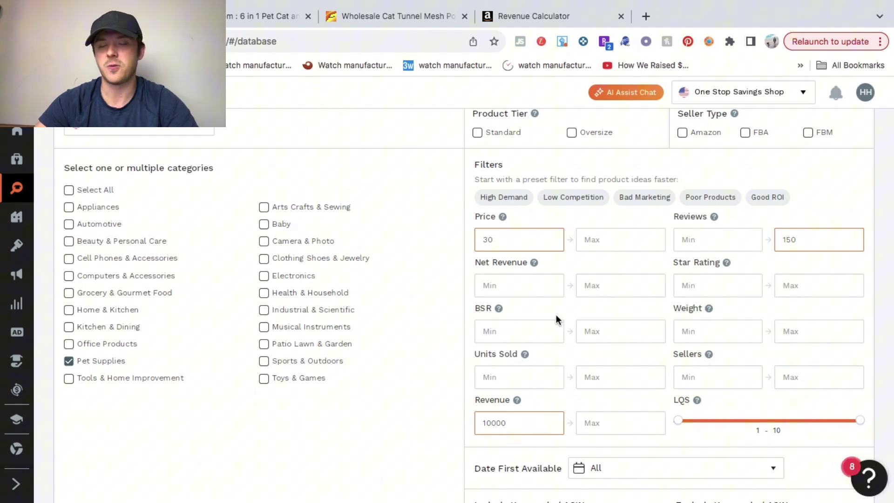
{"action": "scroll", "coordinate": [576, 279], "scroll_direction": "down", "scroll_amount": 1}
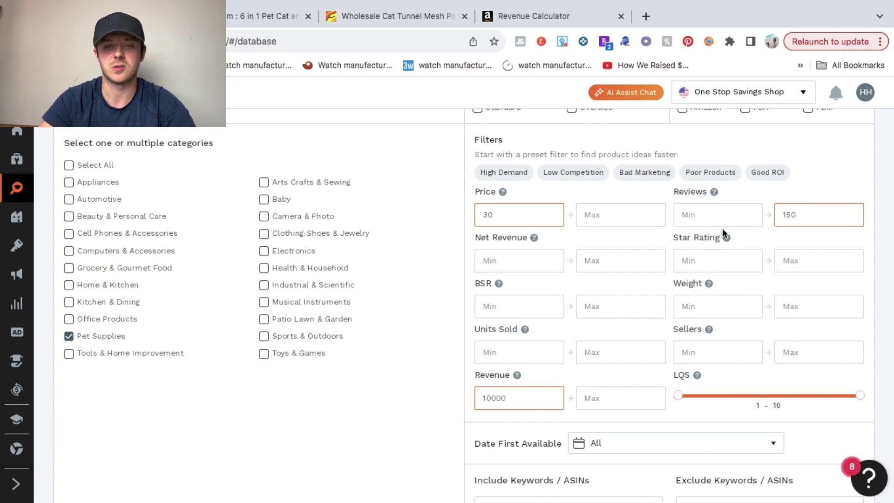
{"action": "scroll", "coordinate": [564, 317], "scroll_direction": "down", "scroll_amount": 2}
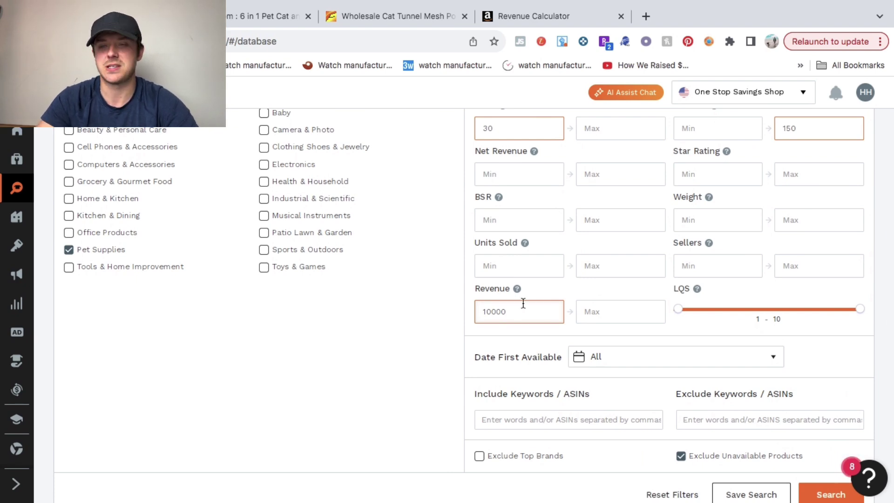
Scroll the filtered results down to the 2 in 1 Pet Cat and Dog Tunnel Tent earning $26,656 monthly.
{"action": "scroll", "coordinate": [524, 303], "scroll_direction": "down", "scroll_amount": 2}
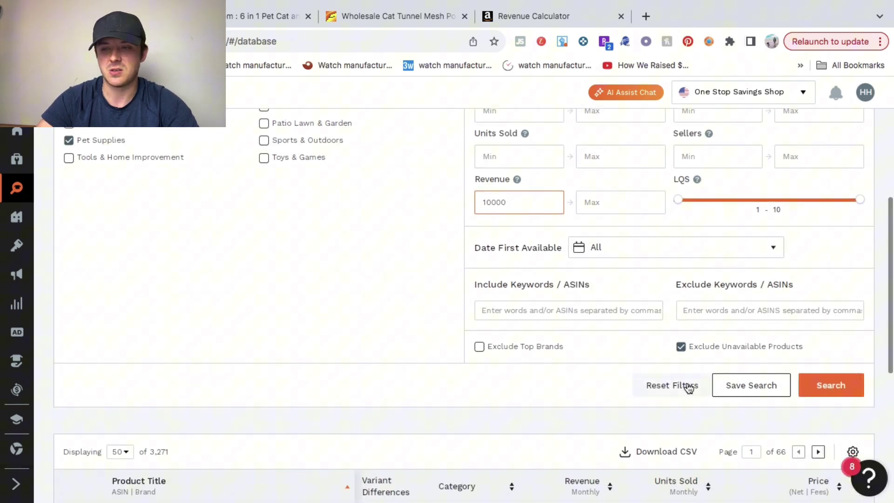
{"action": "scroll", "coordinate": [486, 363], "scroll_direction": "down", "scroll_amount": 6}
{"action": "scroll", "coordinate": [485, 363], "scroll_direction": "down", "scroll_amount": 1}
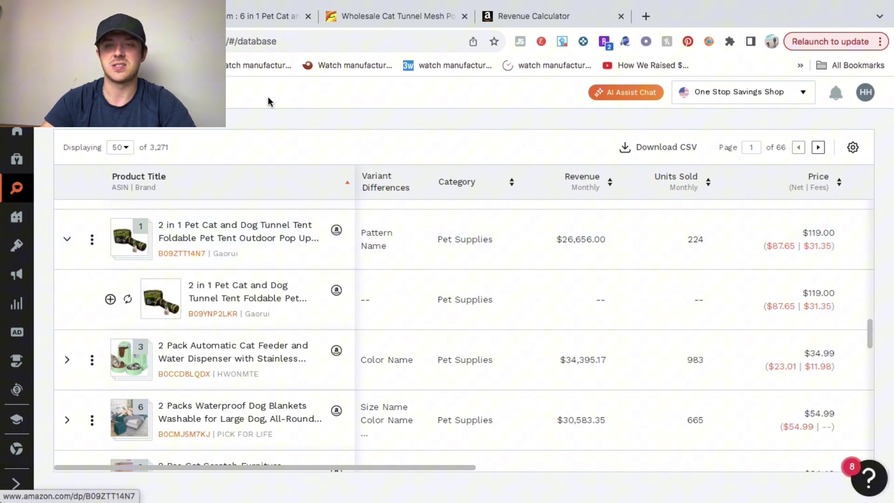
Review the tent's $109.99 Amazon listing with SellerAmp showing $25 cost and $53.72 profit.
{"action": "left_click", "coordinate": [260, 14]}
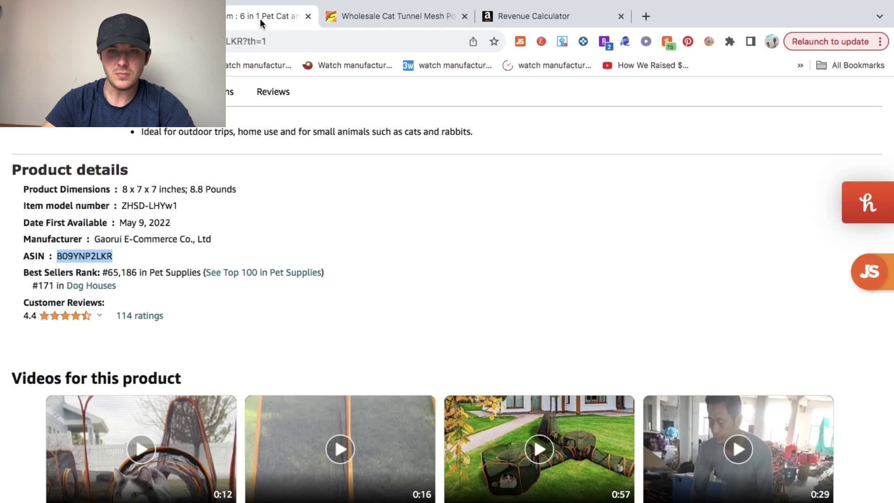
{"action": "scroll", "coordinate": [291, 187], "scroll_direction": "down", "scroll_amount": 20}
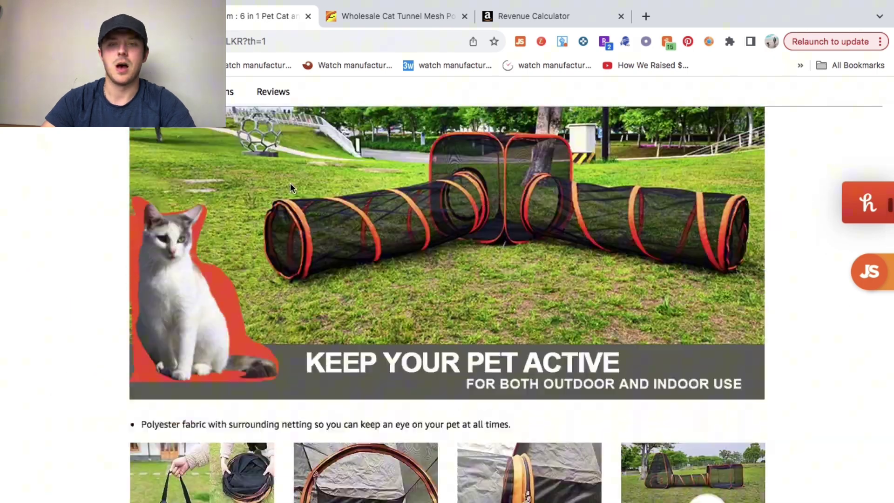
{"action": "scroll", "coordinate": [292, 188], "scroll_direction": "up", "scroll_amount": 20}
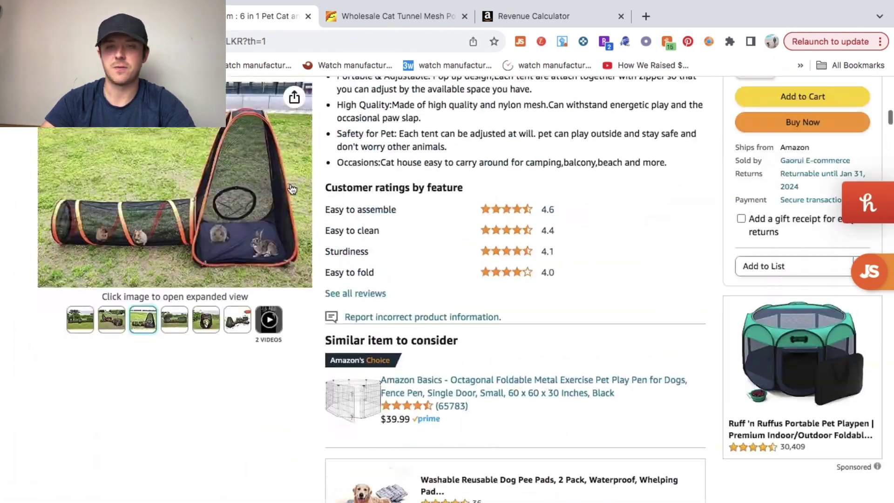
{"action": "scroll", "coordinate": [292, 188], "scroll_direction": "up", "scroll_amount": 10}
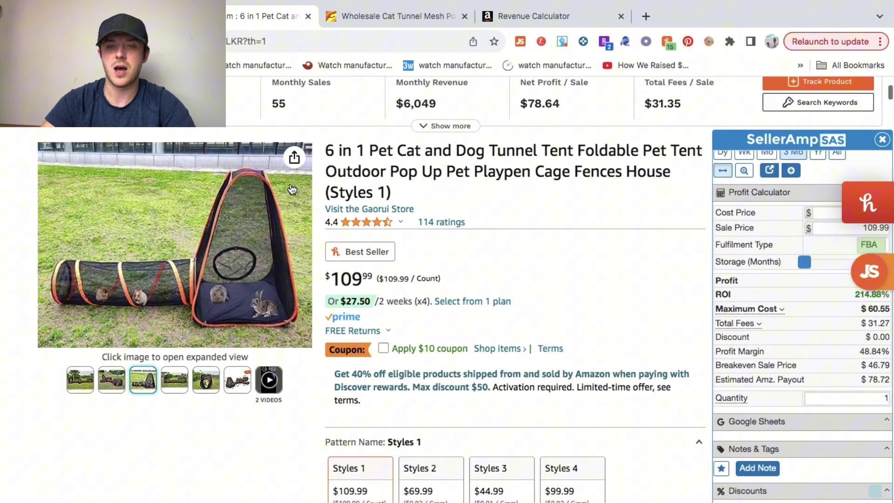
{"action": "scroll", "coordinate": [293, 188], "scroll_direction": "down", "scroll_amount": 1}
{"action": "scroll", "coordinate": [292, 188], "scroll_direction": "down", "scroll_amount": 1}
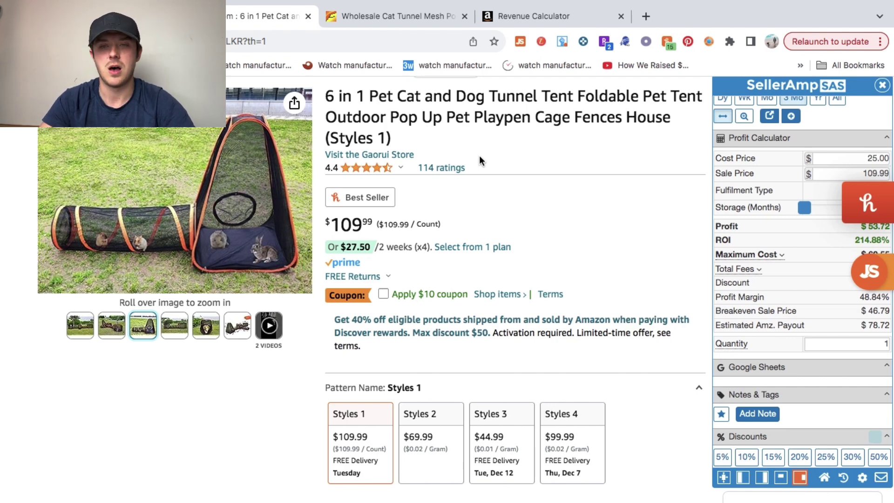
{"action": "scroll", "coordinate": [479, 161], "scroll_direction": "down", "scroll_amount": 5}
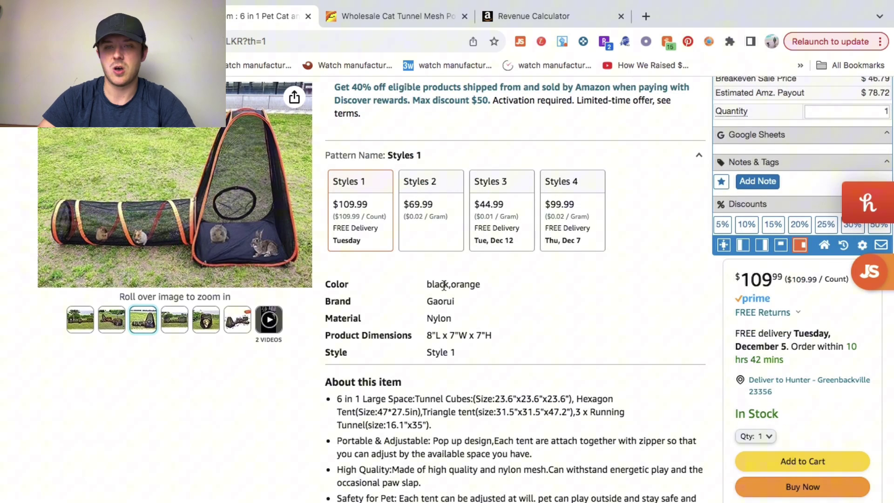
{"action": "scroll", "coordinate": [480, 194], "scroll_direction": "up", "scroll_amount": 3}
{"action": "scroll", "coordinate": [443, 286], "scroll_direction": "up", "scroll_amount": 3}
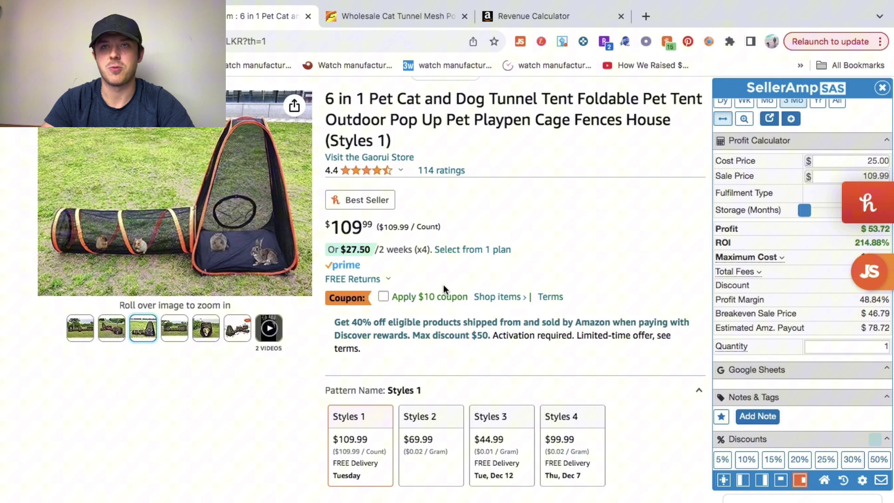
Look over the Alibaba cat tunnel mesh listing priced $22.40–$35.20 with a 2-piece minimum.
{"action": "left_click", "coordinate": [382, 13]}
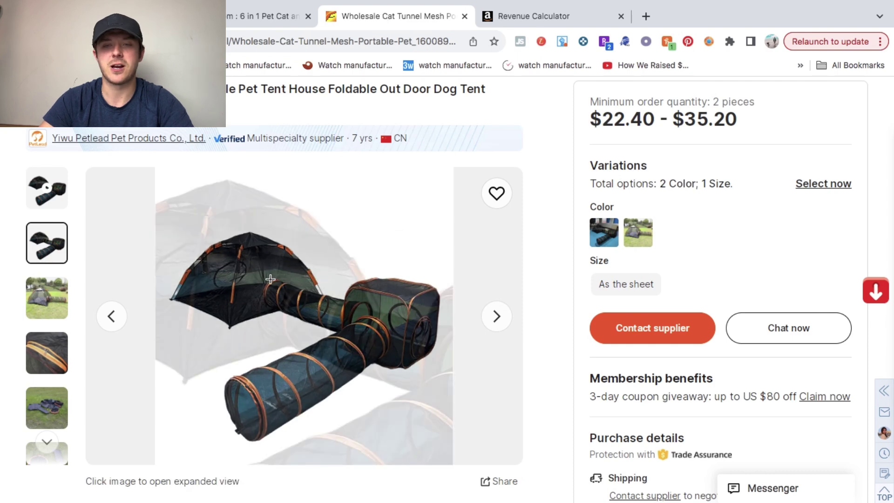
{"action": "scroll", "coordinate": [270, 280], "scroll_direction": "up", "scroll_amount": 3}
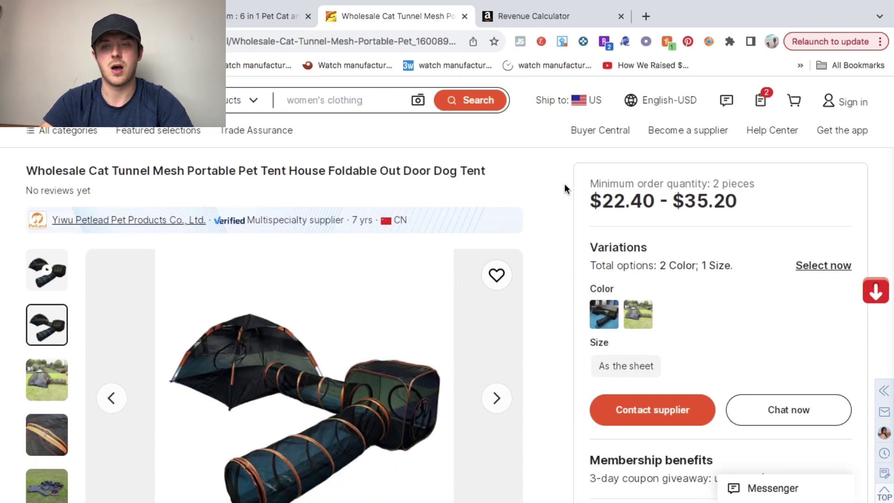
{"action": "scroll", "coordinate": [565, 188], "scroll_direction": "down", "scroll_amount": 1}
{"action": "scroll", "coordinate": [565, 188], "scroll_direction": "up", "scroll_amount": 1}
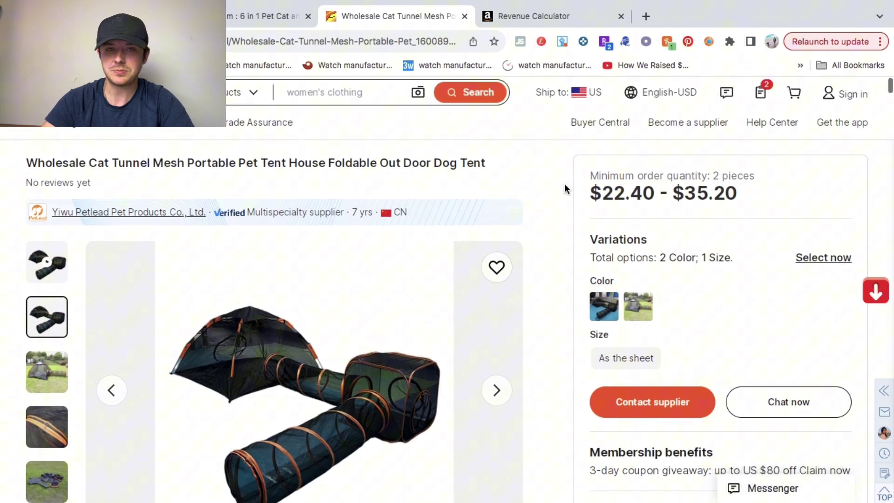
{"action": "scroll", "coordinate": [505, 132], "scroll_direction": "down", "scroll_amount": 2}
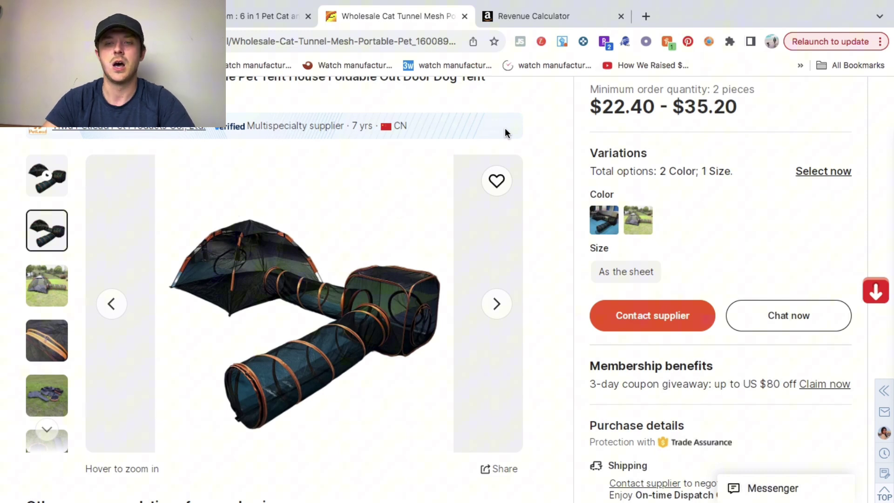
{"action": "scroll", "coordinate": [506, 130], "scroll_direction": "up", "scroll_amount": 1}
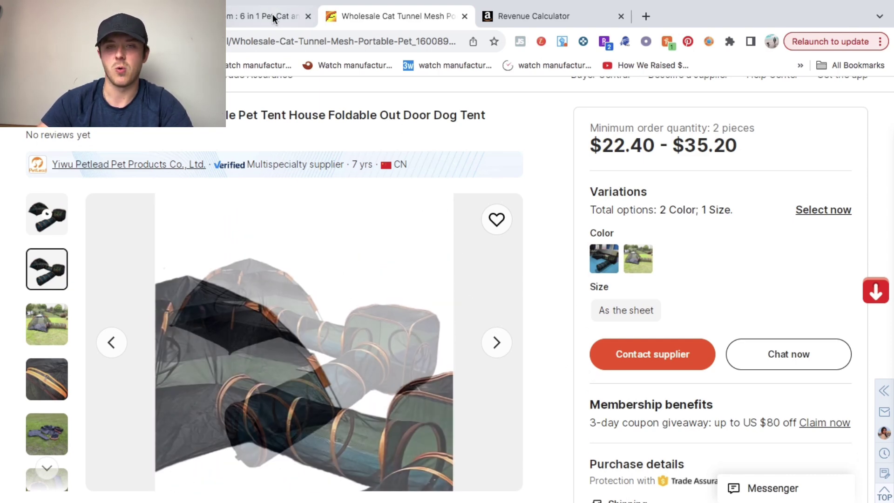
{"action": "left_click", "coordinate": [272, 14]}
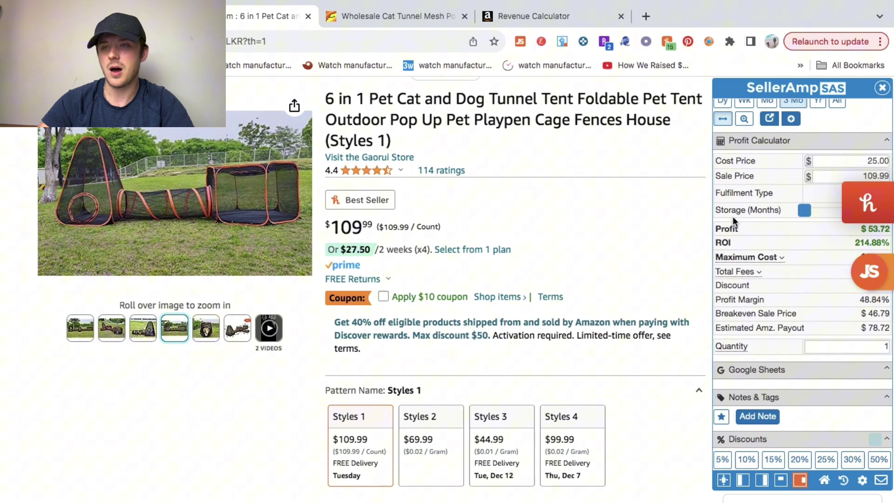
{"action": "left_click", "coordinate": [402, 11]}
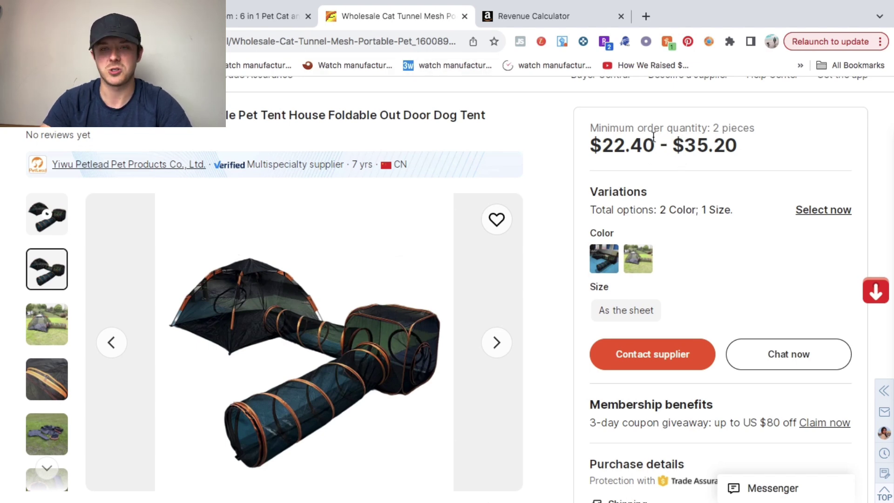
Bring up the FBA Revenue Calculator and scroll back to the top of the loaded tent.
{"action": "left_click", "coordinate": [564, 17]}
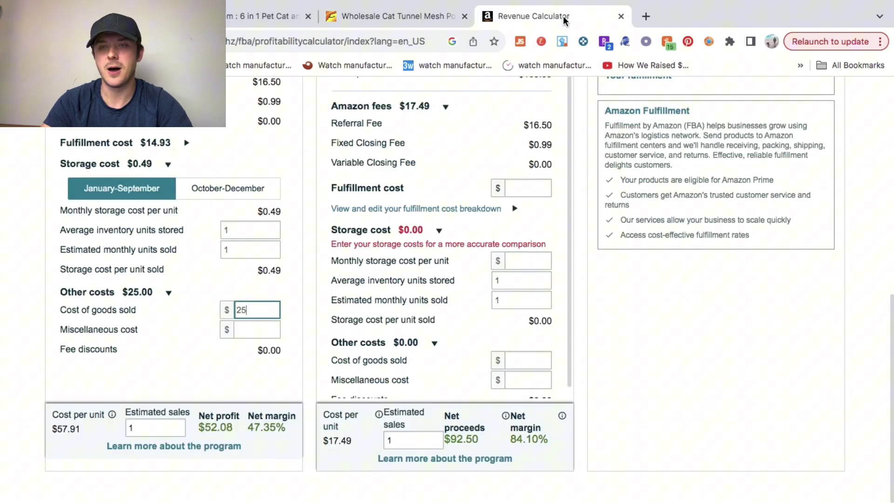
{"action": "scroll", "coordinate": [176, 215], "scroll_direction": "up", "scroll_amount": 3}
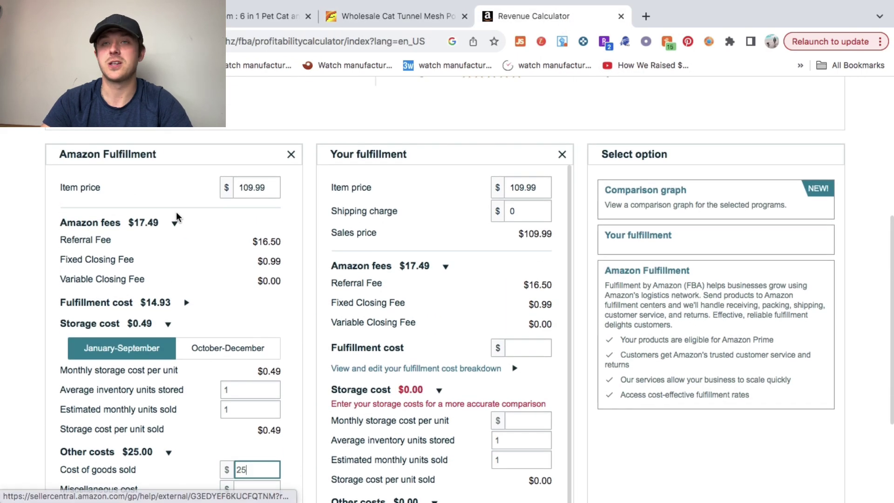
{"action": "scroll", "coordinate": [176, 216], "scroll_direction": "up", "scroll_amount": 5}
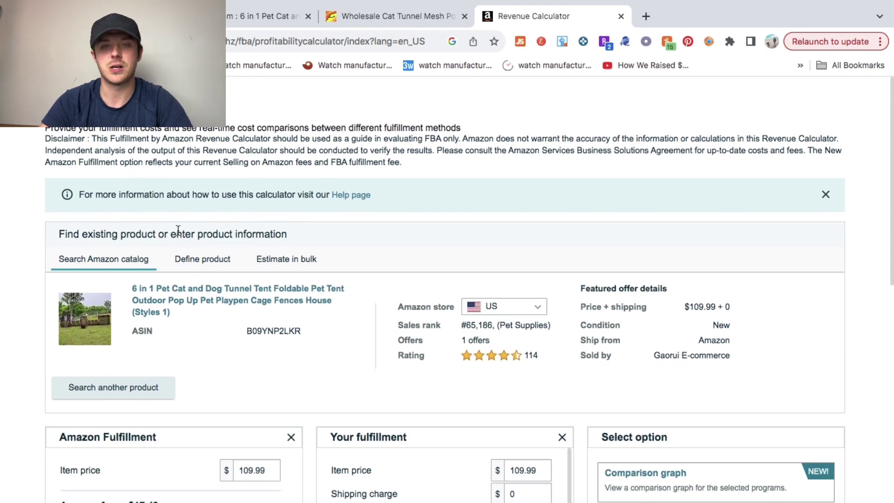
{"action": "scroll", "coordinate": [178, 229], "scroll_direction": "down", "scroll_amount": 4}
{"action": "scroll", "coordinate": [178, 231], "scroll_direction": "up", "scroll_amount": 1}
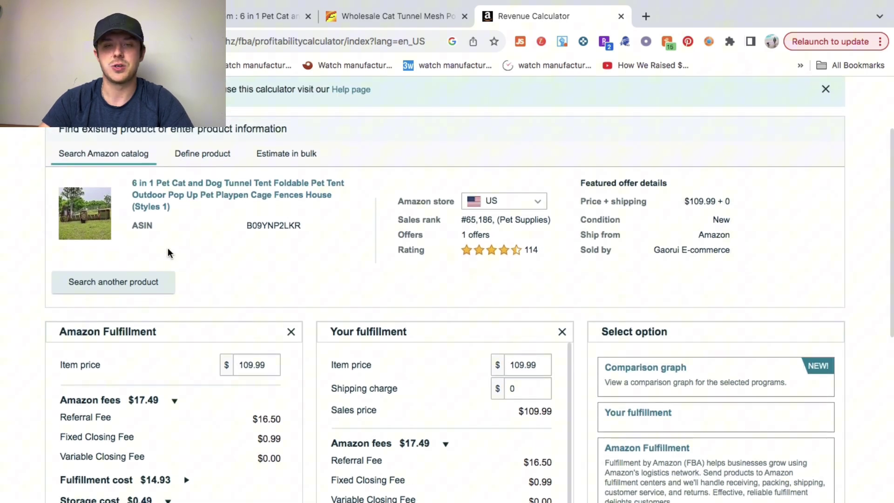
{"action": "scroll", "coordinate": [183, 215], "scroll_direction": "up", "scroll_amount": 2}
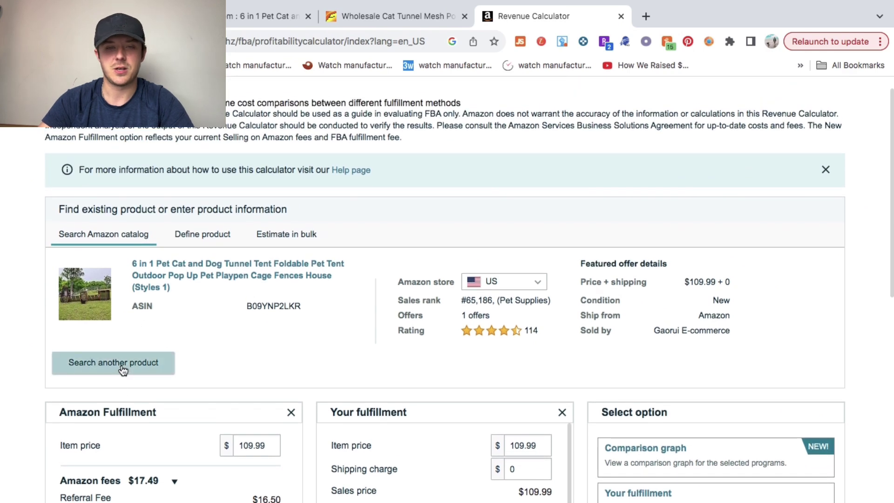
Start a new product search autofilled with ASIN B0BHNH877Y, then return to the tent's Amazon listing.
{"action": "left_click", "coordinate": [120, 363]}
{"action": "left_click", "coordinate": [239, 322]}
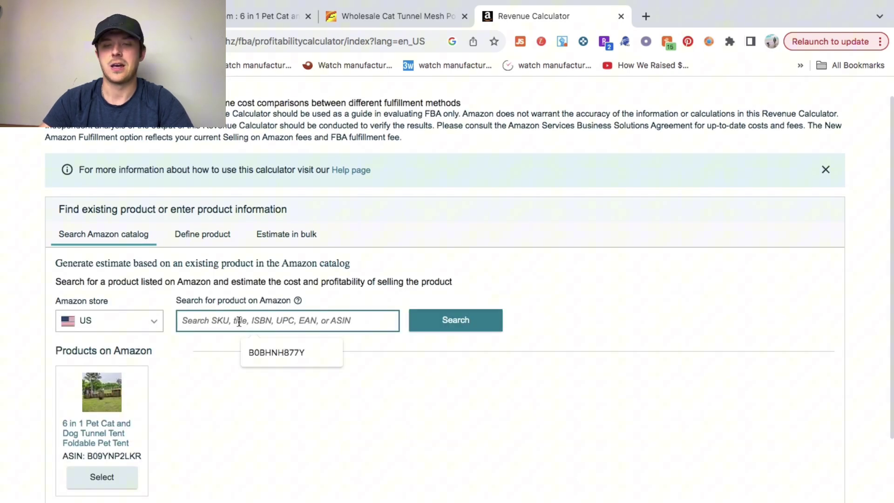
{"action": "left_click", "coordinate": [266, 356]}
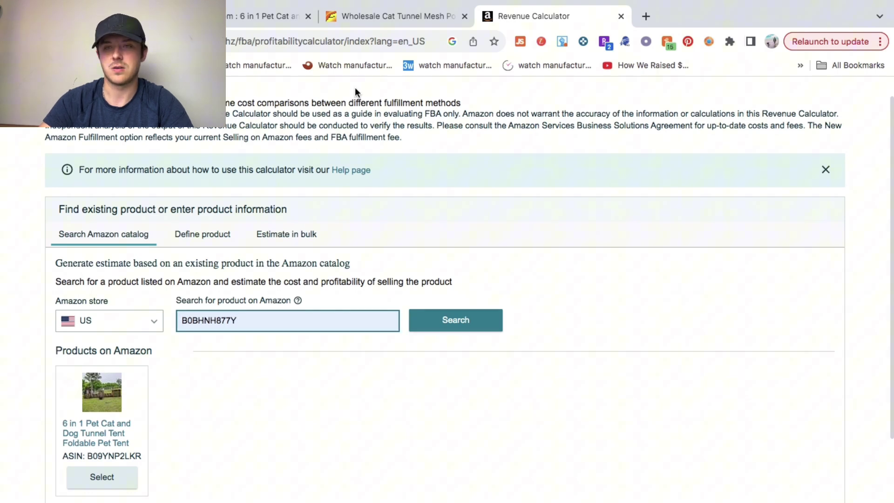
{"action": "left_click", "coordinate": [267, 15]}
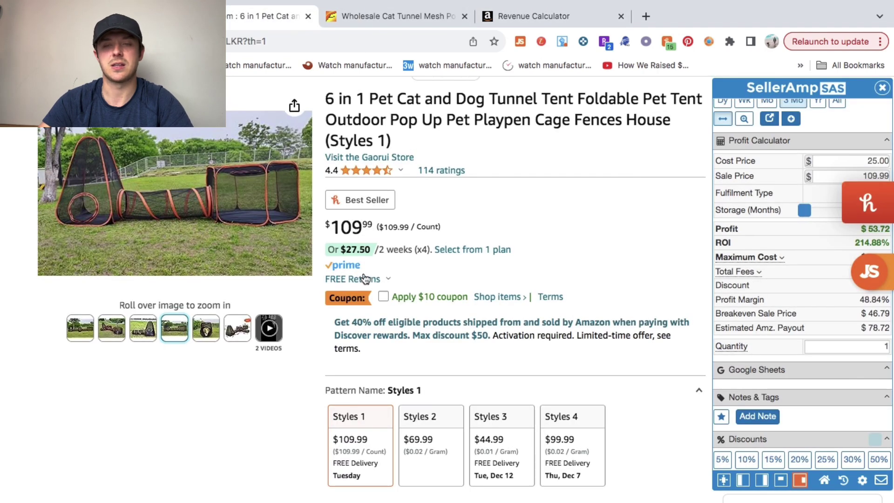
Find ASIN B09YNP2LKR in the listing's Product details, then return to the Revenue Calculator.
{"action": "scroll", "coordinate": [394, 256], "scroll_direction": "down", "scroll_amount": 5}
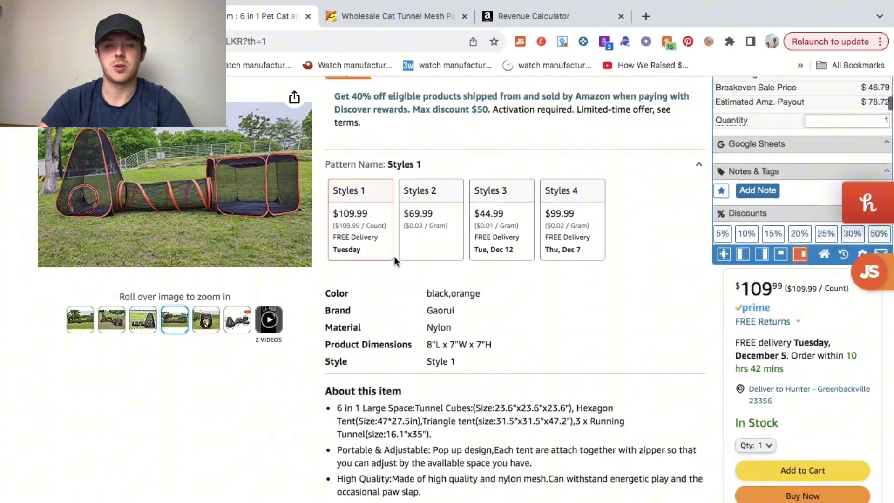
{"action": "scroll", "coordinate": [210, 301], "scroll_direction": "up", "scroll_amount": 1}
{"action": "scroll", "coordinate": [210, 301], "scroll_direction": "down", "scroll_amount": 15}
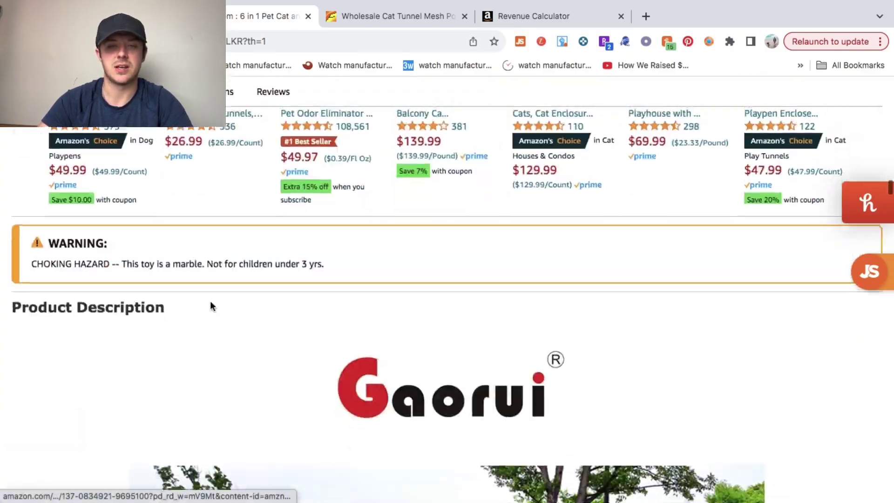
{"action": "scroll", "coordinate": [211, 303], "scroll_direction": "down", "scroll_amount": 20}
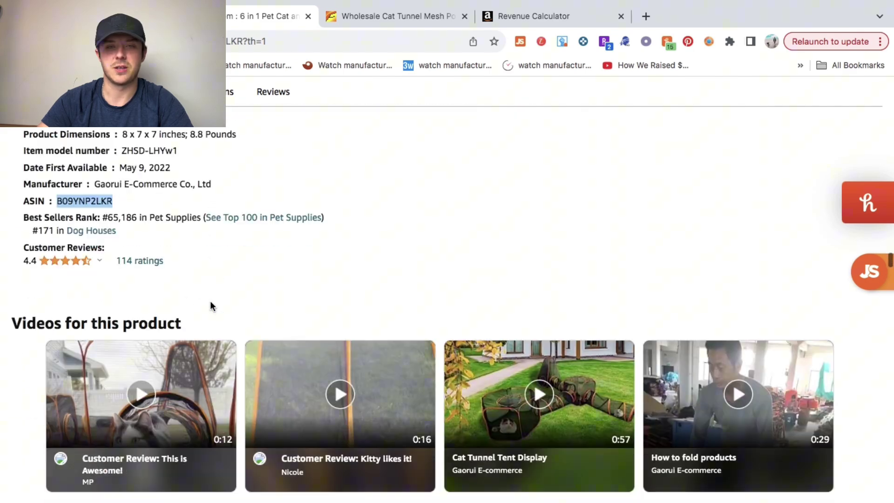
{"action": "scroll", "coordinate": [210, 307], "scroll_direction": "up", "scroll_amount": 1}
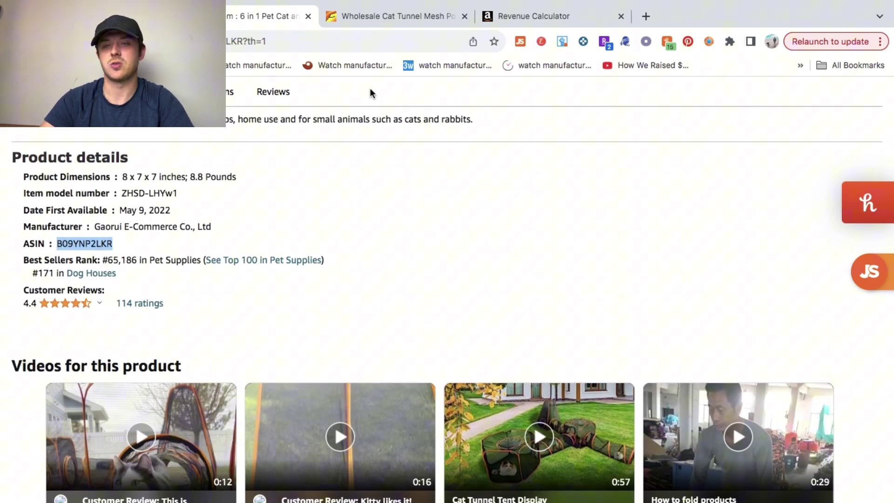
{"action": "left_click", "coordinate": [522, 17]}
Search the calculator for ASIN B09YNP2LKR and scroll to its $17.49 fees and $77.08 net profit.
{"action": "double_click", "coordinate": [246, 319]}
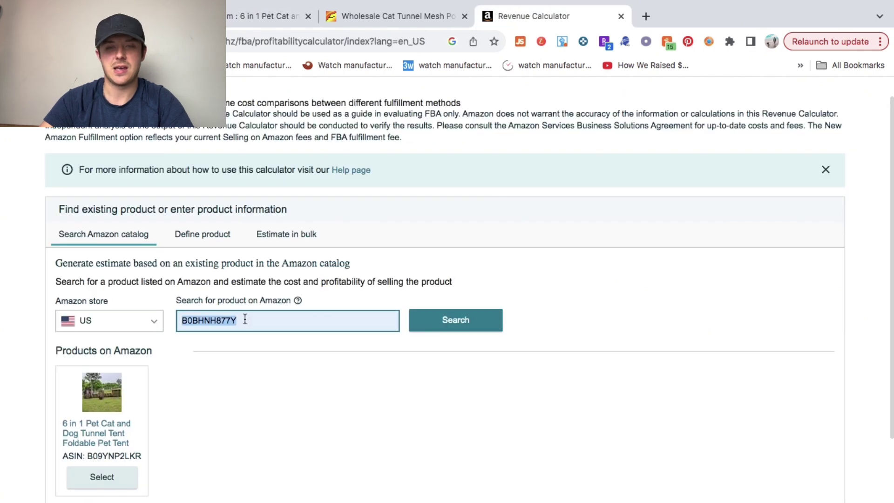
{"action": "type", "text": "B09YNP2LKR"}
{"action": "left_click", "coordinate": [457, 319]}
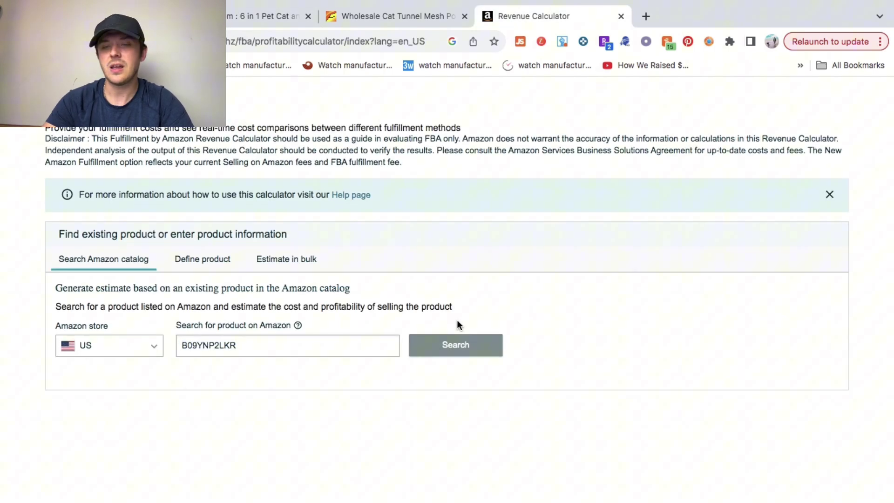
{"action": "scroll", "coordinate": [346, 258], "scroll_direction": "down", "scroll_amount": 5}
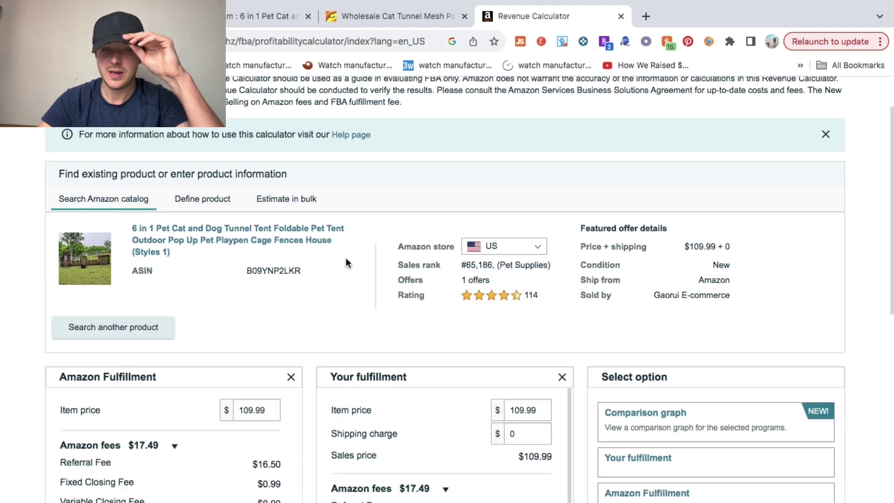
{"action": "scroll", "coordinate": [346, 258], "scroll_direction": "down", "scroll_amount": 1}
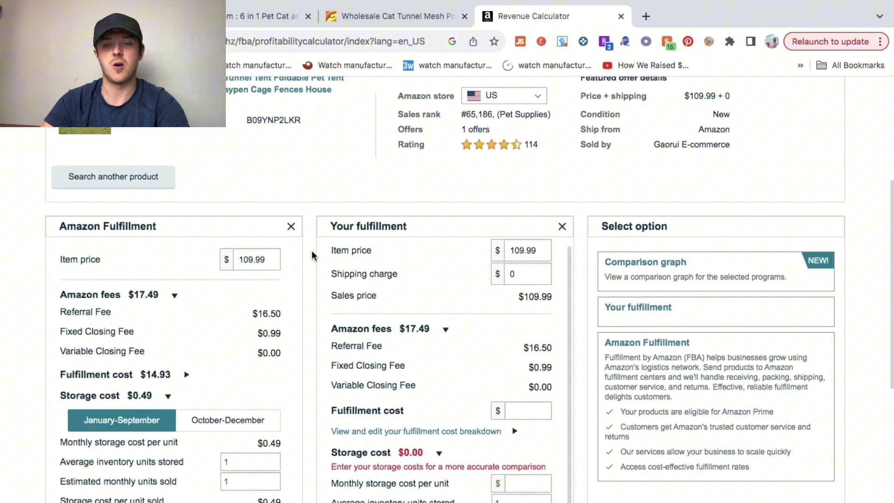
{"action": "scroll", "coordinate": [294, 266], "scroll_direction": "down", "scroll_amount": 3}
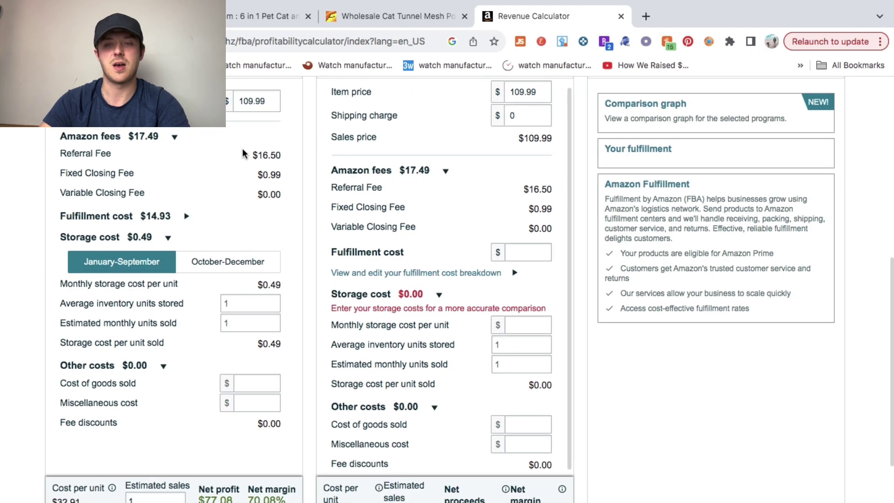
{"action": "scroll", "coordinate": [230, 311], "scroll_direction": "down", "scroll_amount": 2}
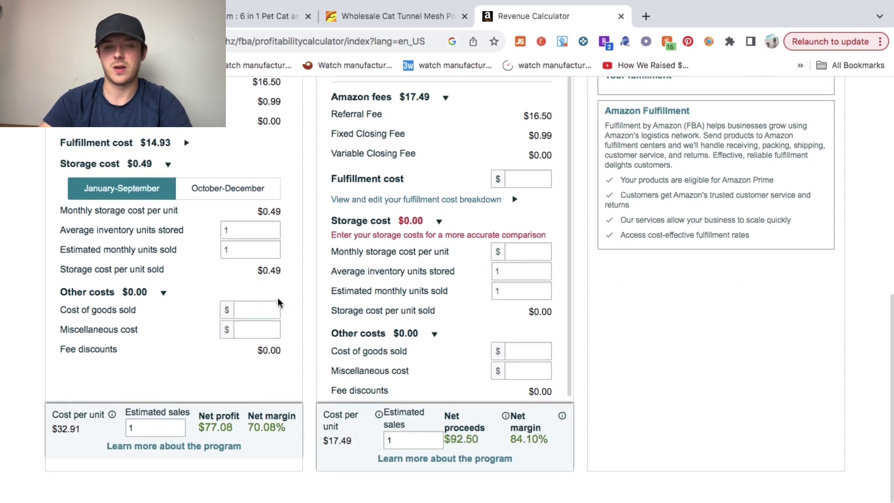
Enter 25 as the Amazon Fulfillment cost of goods sold, dropping net profit to $52.08.
{"action": "left_click", "coordinate": [267, 304]}
{"action": "left_click", "coordinate": [267, 305]}
{"action": "type", "text": "25"}
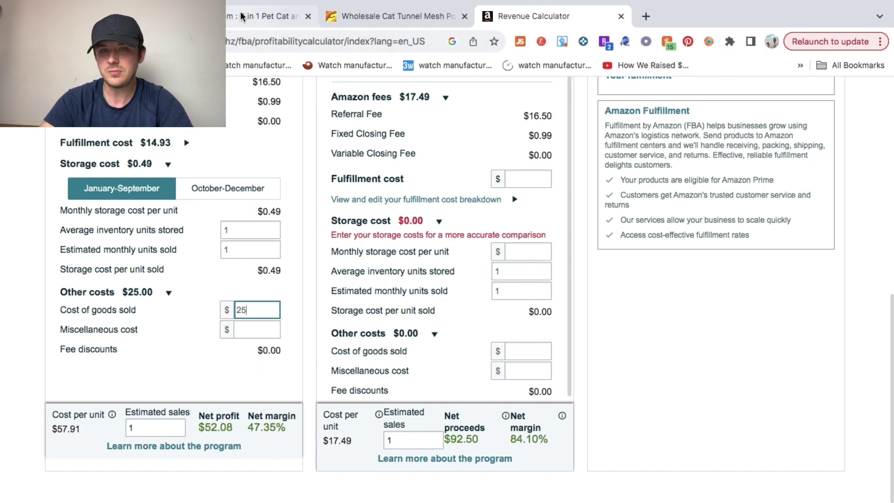
Recheck the tent's Amazon listing, then pass via Alibaba back to the Jungle Scout database.
{"action": "left_click", "coordinate": [254, 16]}
{"action": "scroll", "coordinate": [329, 237], "scroll_direction": "down", "scroll_amount": 15}
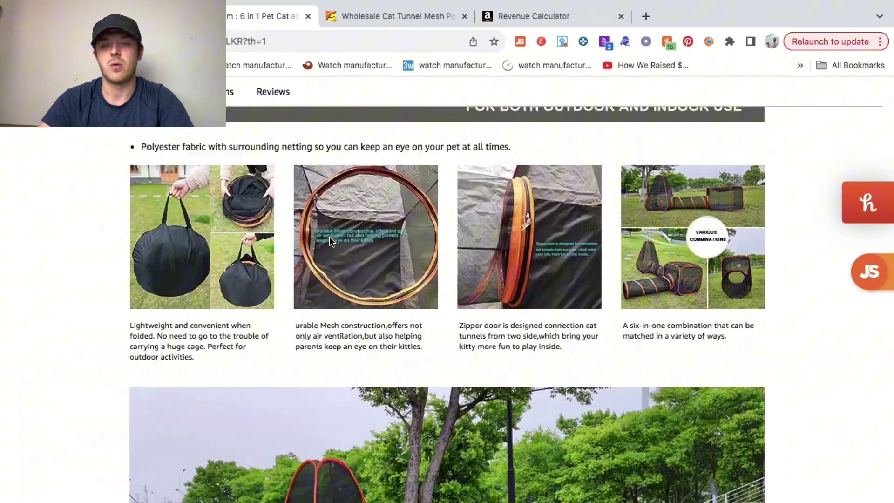
{"action": "scroll", "coordinate": [329, 237], "scroll_direction": "up", "scroll_amount": 8}
{"action": "scroll", "coordinate": [332, 243], "scroll_direction": "up", "scroll_amount": 10}
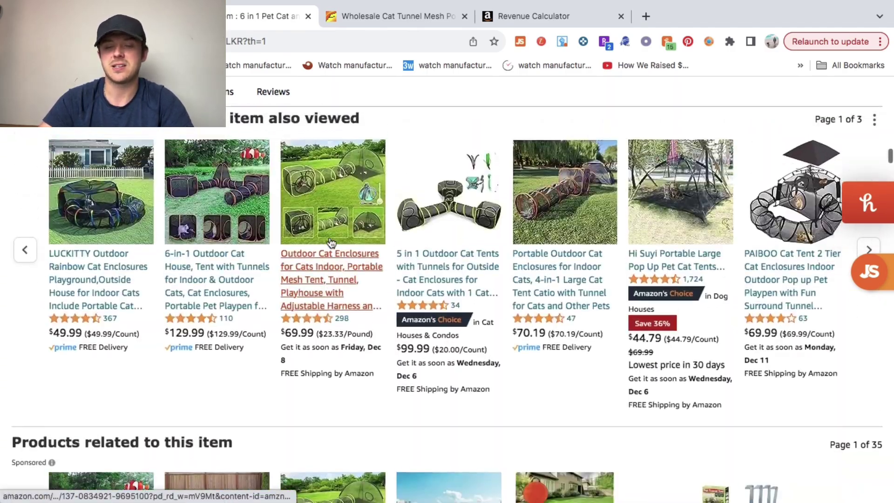
{"action": "scroll", "coordinate": [329, 237], "scroll_direction": "up", "scroll_amount": 1}
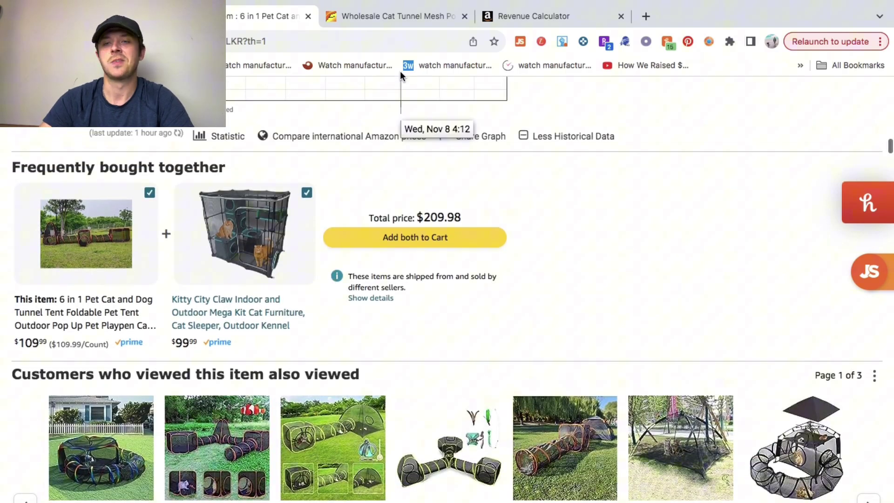
{"action": "left_click", "coordinate": [401, 19]}
{"action": "left_click", "coordinate": [117, 16]}
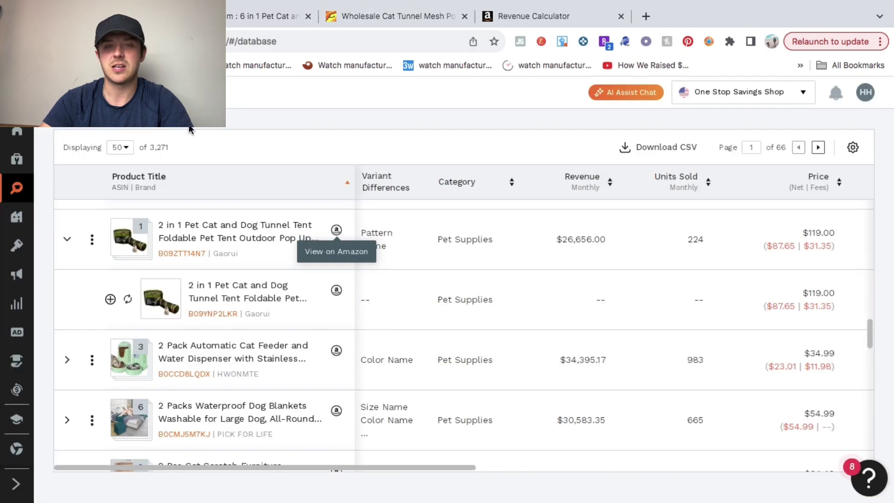